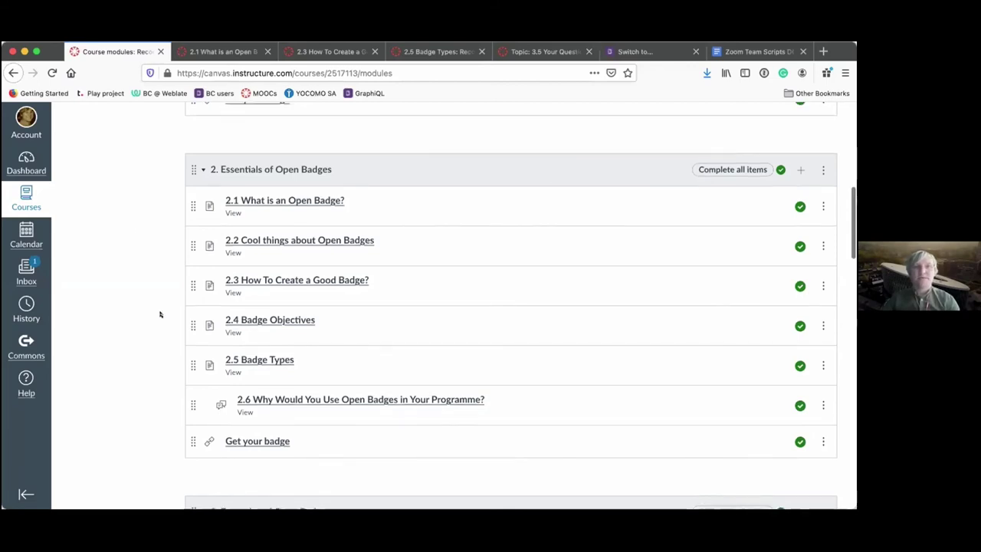
Look through the course's module list, covering 2. Essentials of Open Badges and 3. Examples of Open Badges
scroll(160, 314, down, 5)
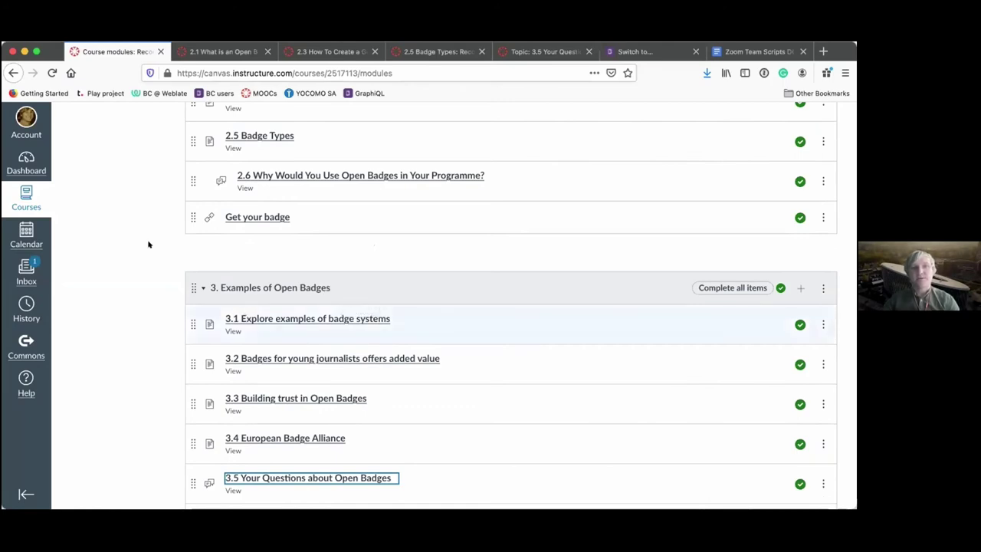
scroll(149, 244, down, 2)
scroll(148, 244, up, 1)
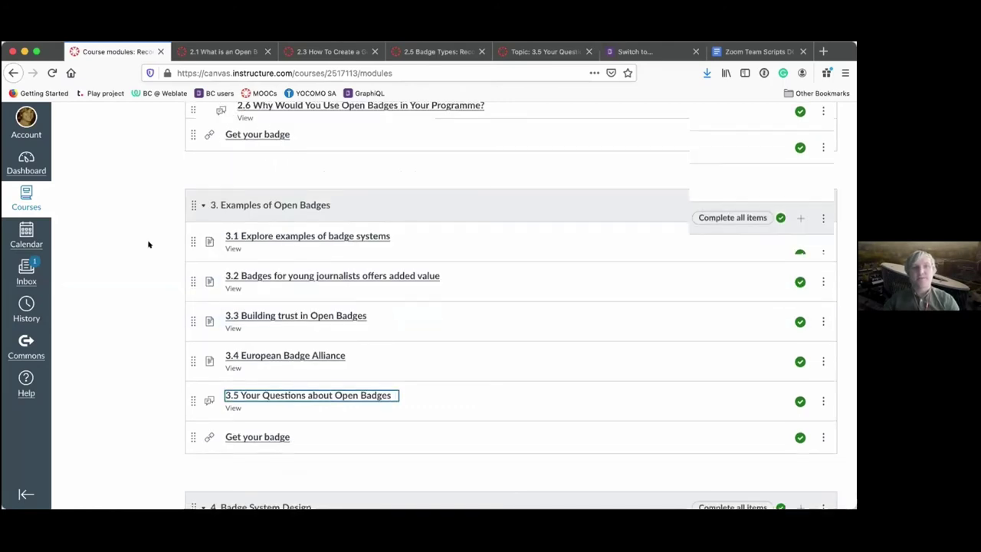
scroll(149, 243, up, 5)
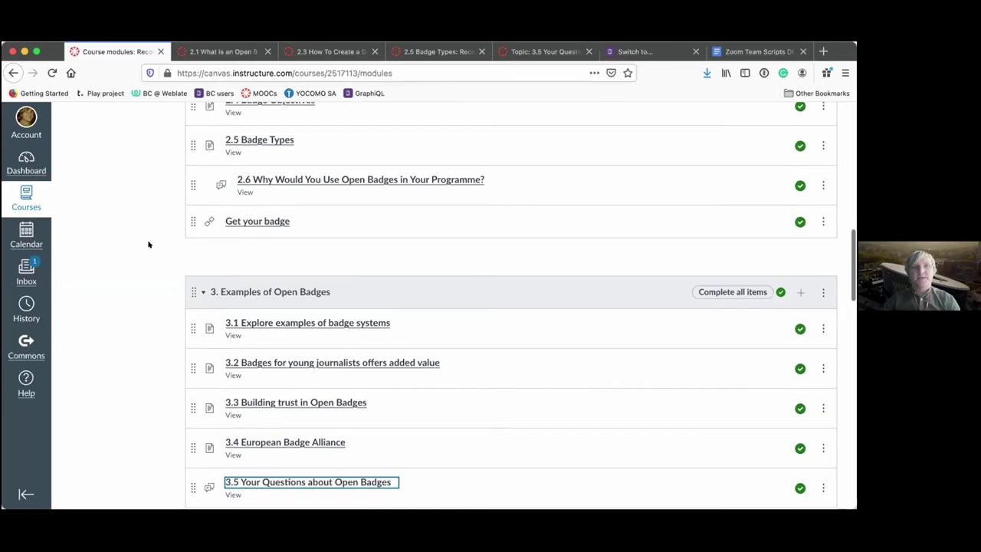
scroll(149, 244, up, 2)
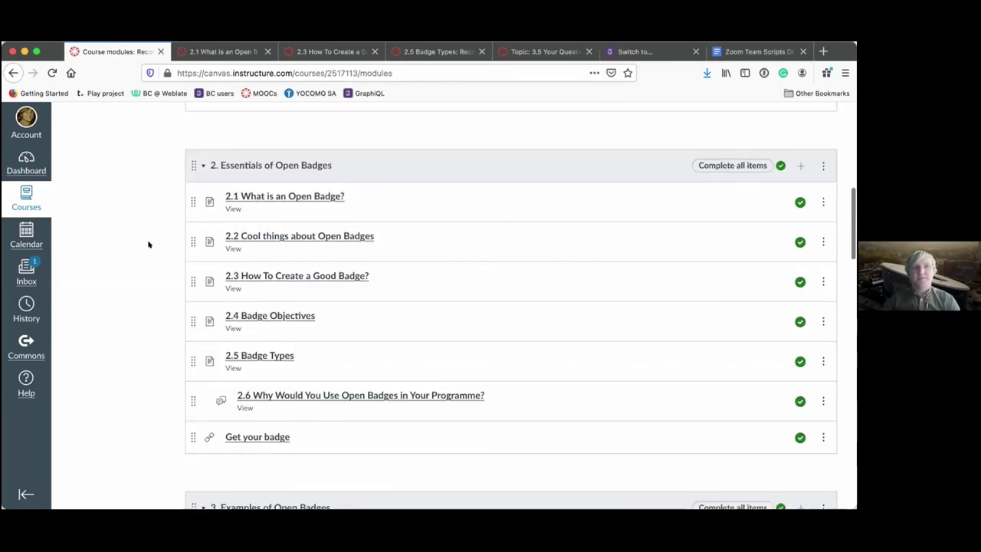
scroll(148, 244, down, 1)
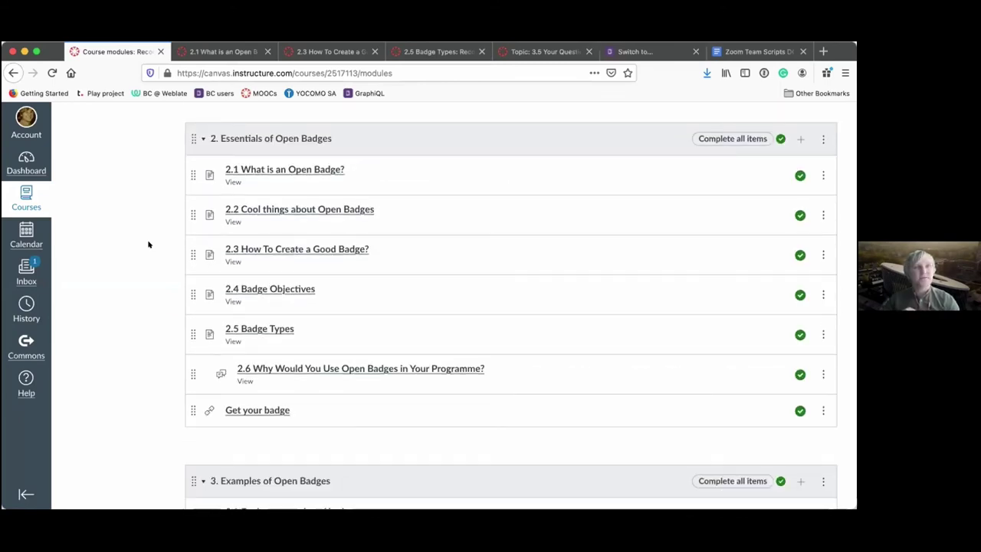
Show the already open page 2.1 What is an Open Badge? and review its introduction and embedded video
click(207, 53)
scroll(309, 347, down, 3)
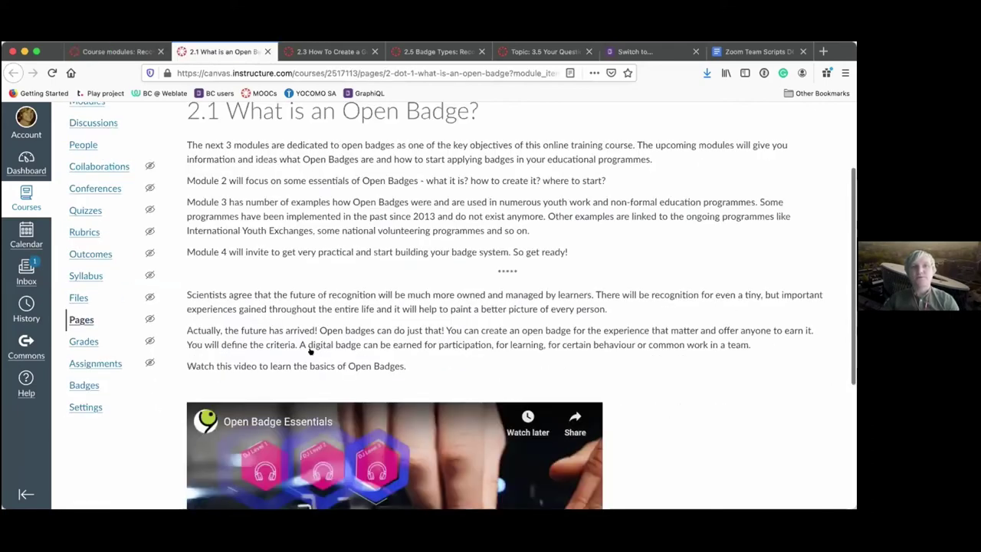
scroll(309, 351, down, 5)
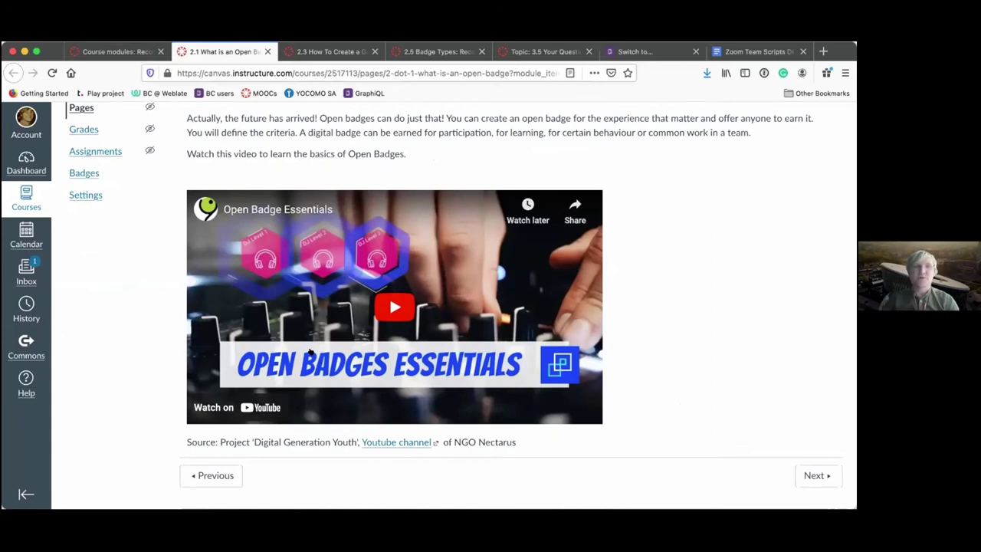
scroll(310, 350, up, 8)
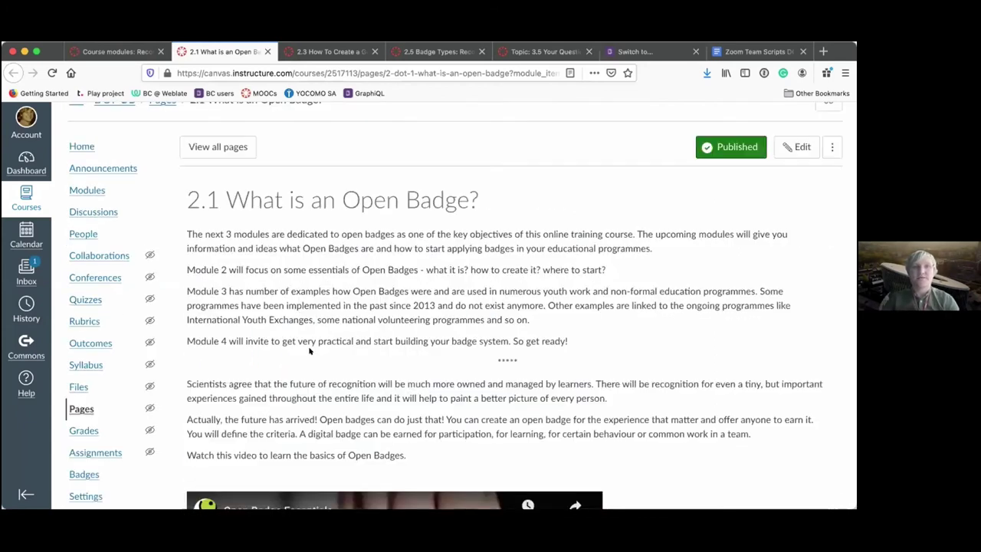
scroll(310, 351, down, 5)
scroll(450, 462, down, 3)
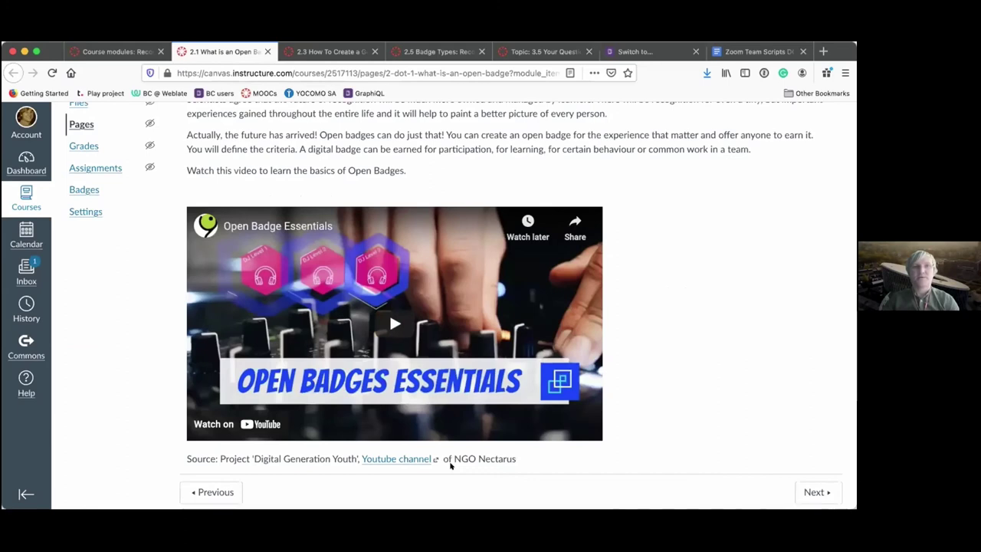
Show the page 2.3 How To Create a Good Badge? and view its embedded video and source line
click(327, 52)
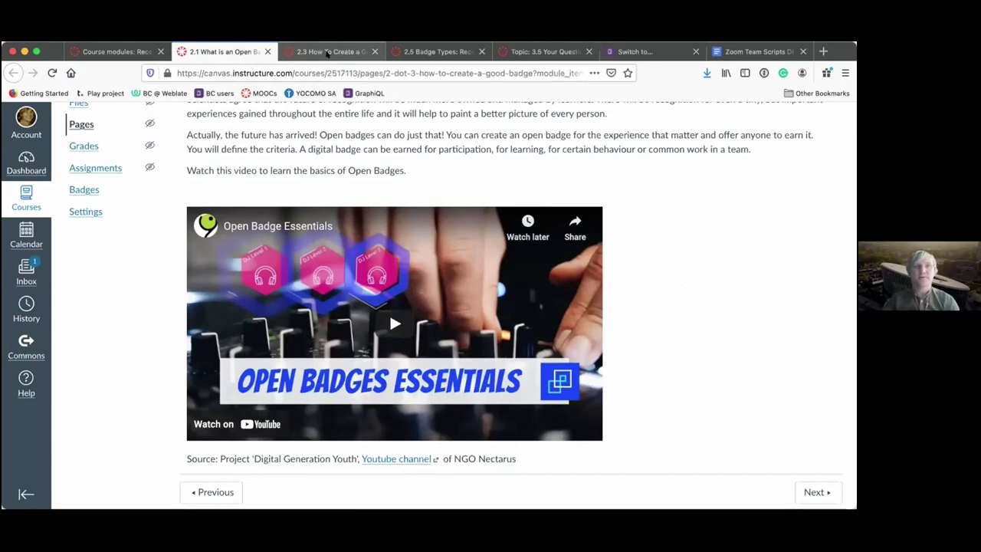
scroll(547, 246, down, 1)
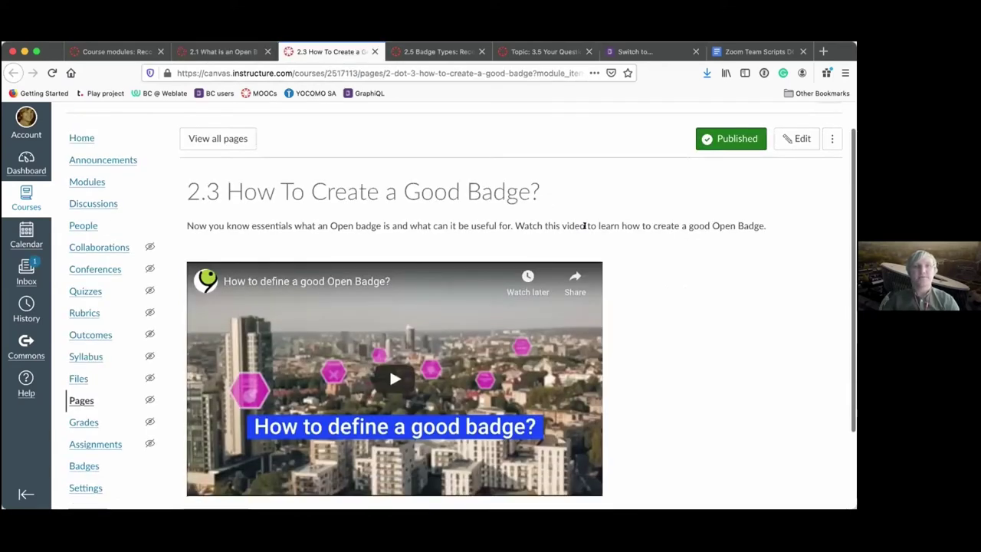
scroll(643, 335, down, 3)
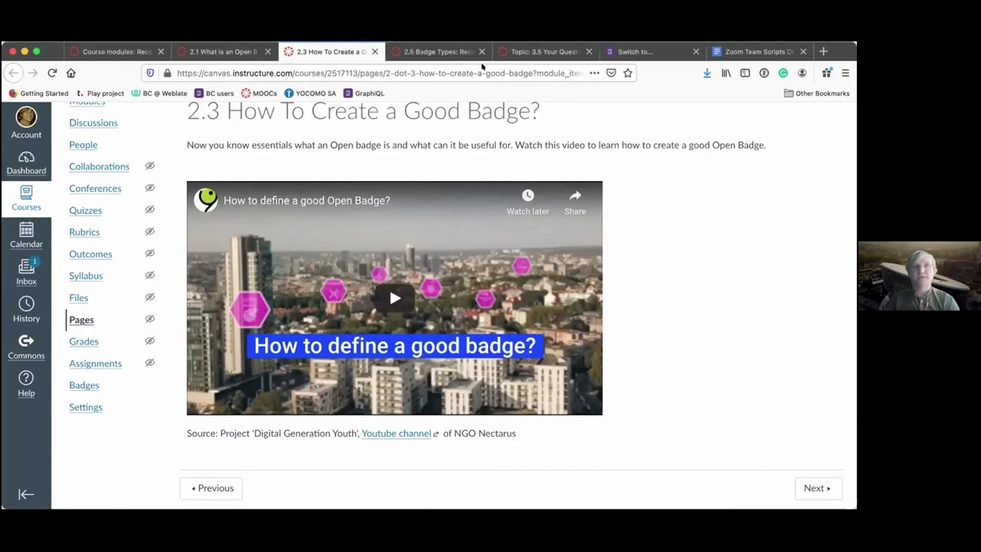
Show the page 2.5 Badge Types and review the badge types diagram and the descriptions below it
click(443, 50)
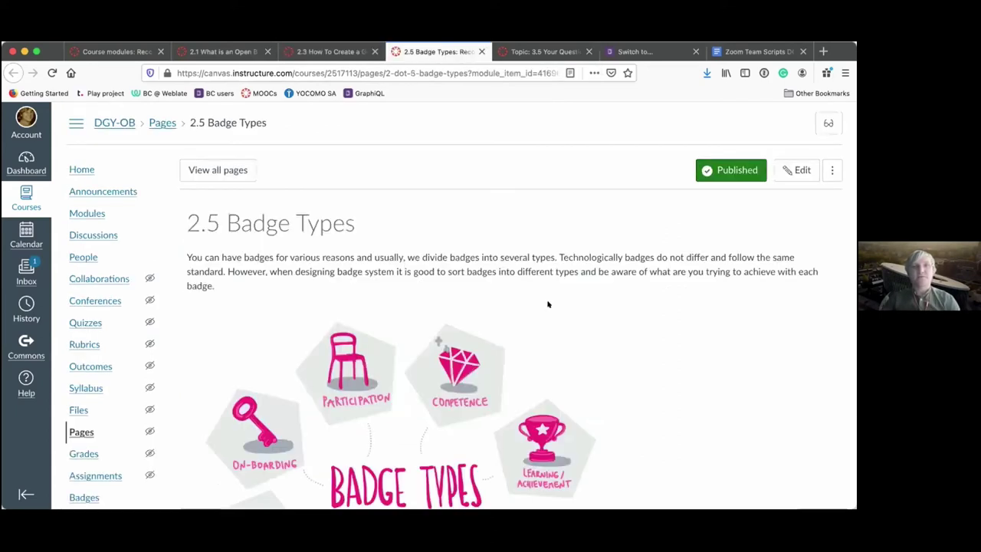
scroll(548, 304, down, 5)
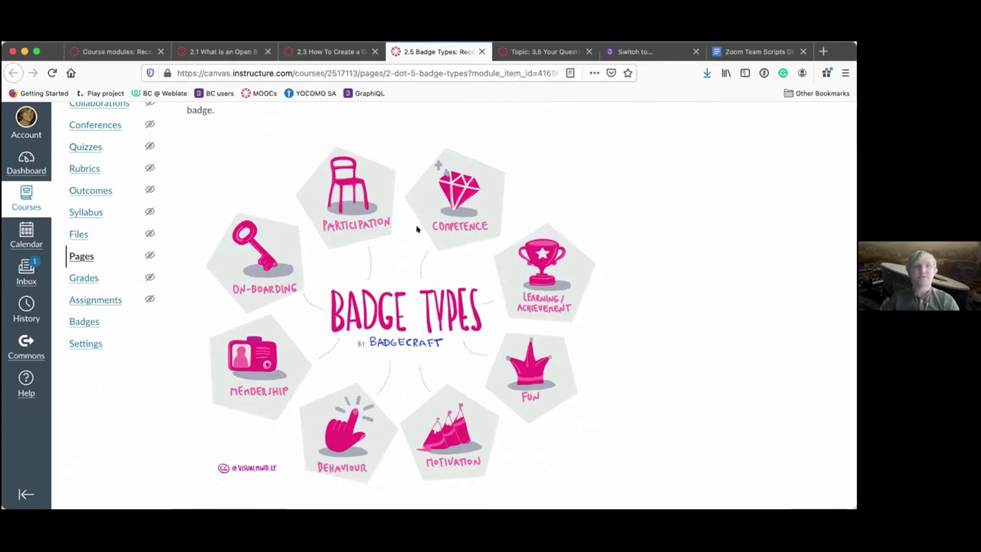
scroll(418, 230, down, 3)
scroll(417, 230, down, 5)
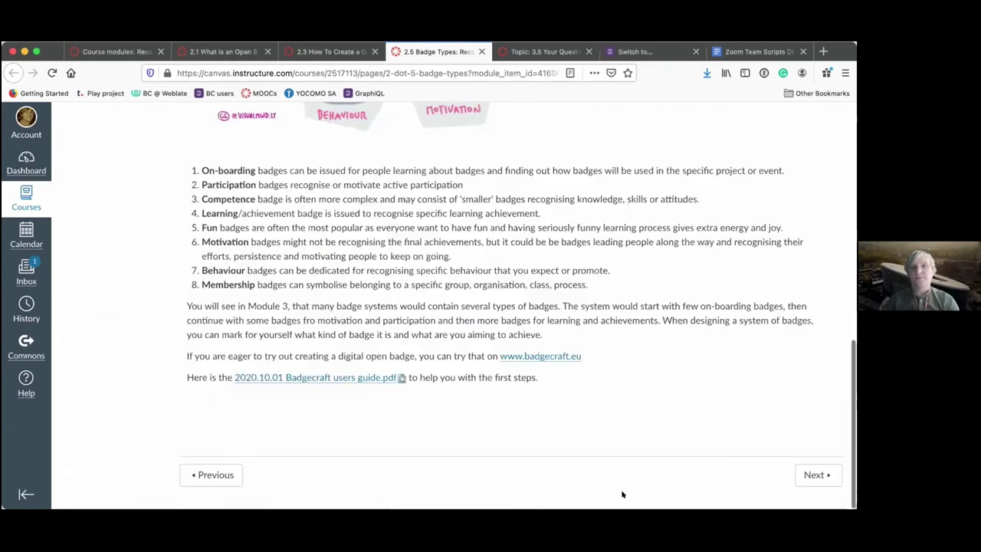
Go on to discussion 2.6 Why Would You Use Open Badges in Your Programme? and review its prompt and first replies
click(818, 475)
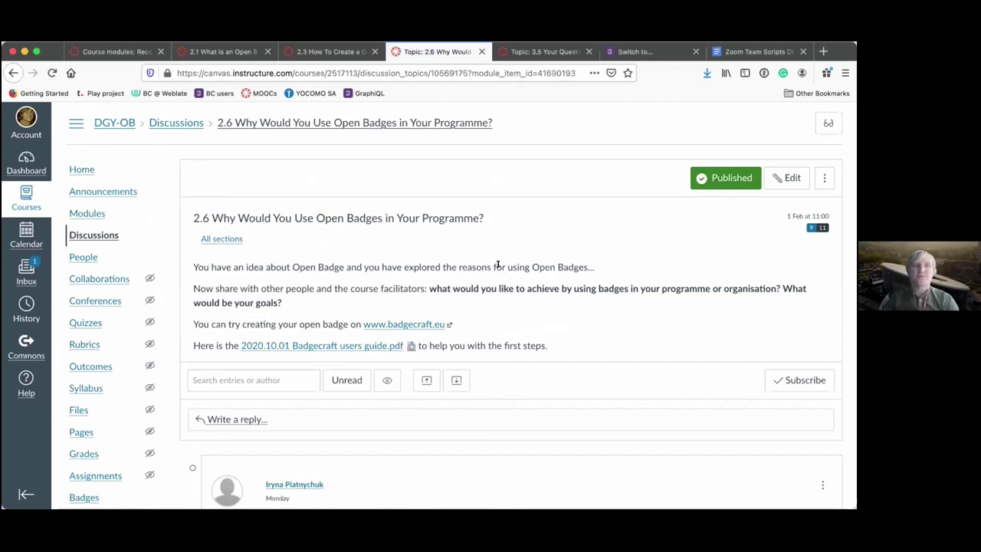
scroll(498, 265, down, 4)
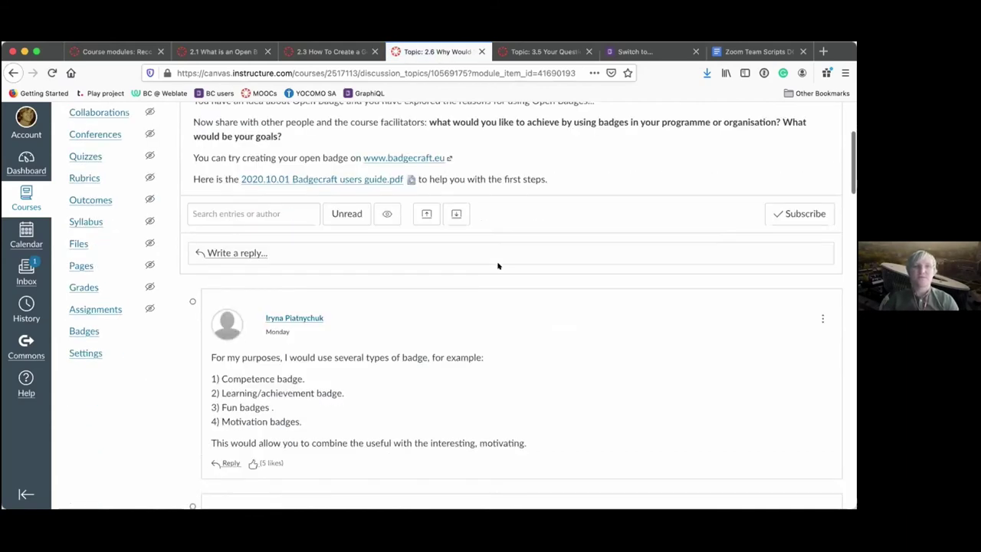
scroll(498, 265, down, 1)
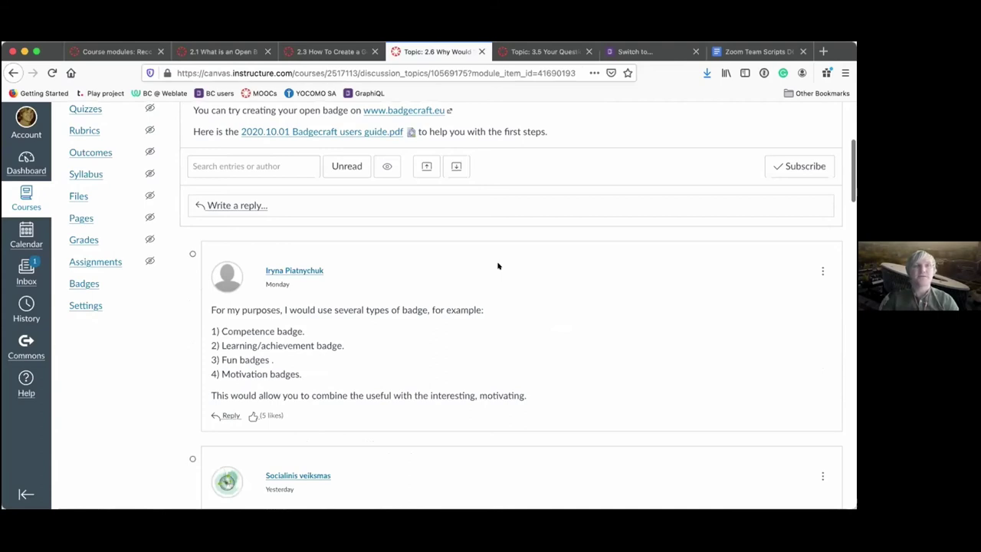
scroll(498, 265, down, 4)
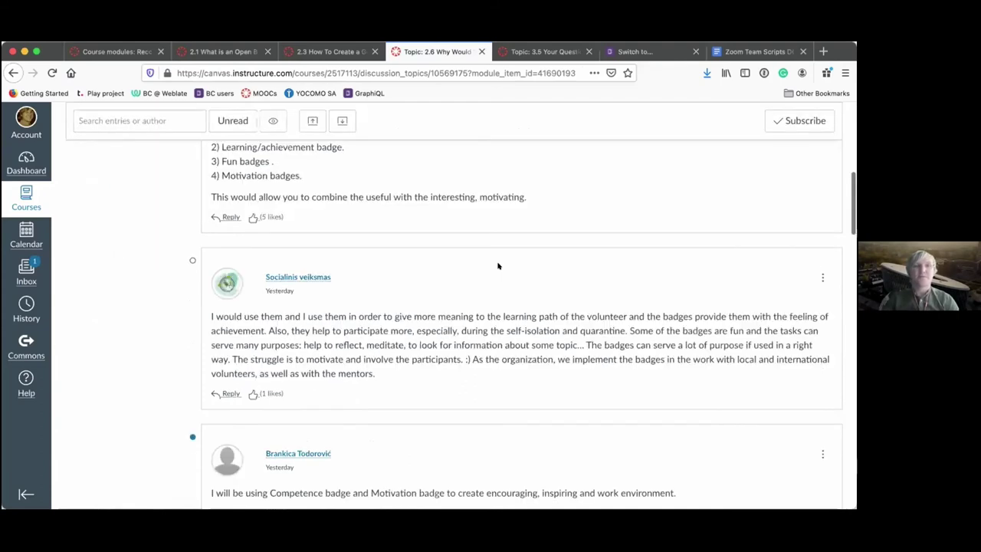
scroll(498, 265, down, 1)
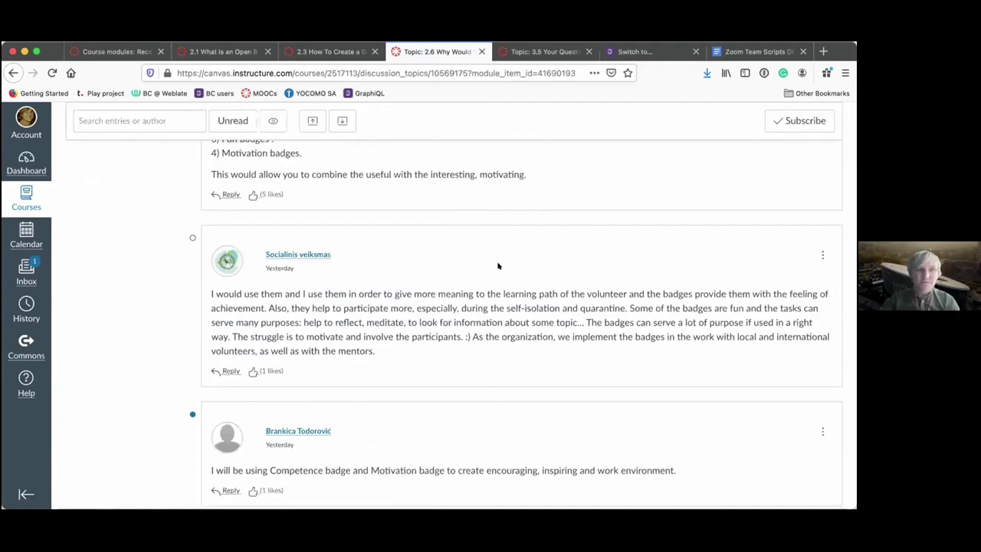
scroll(498, 266, up, 8)
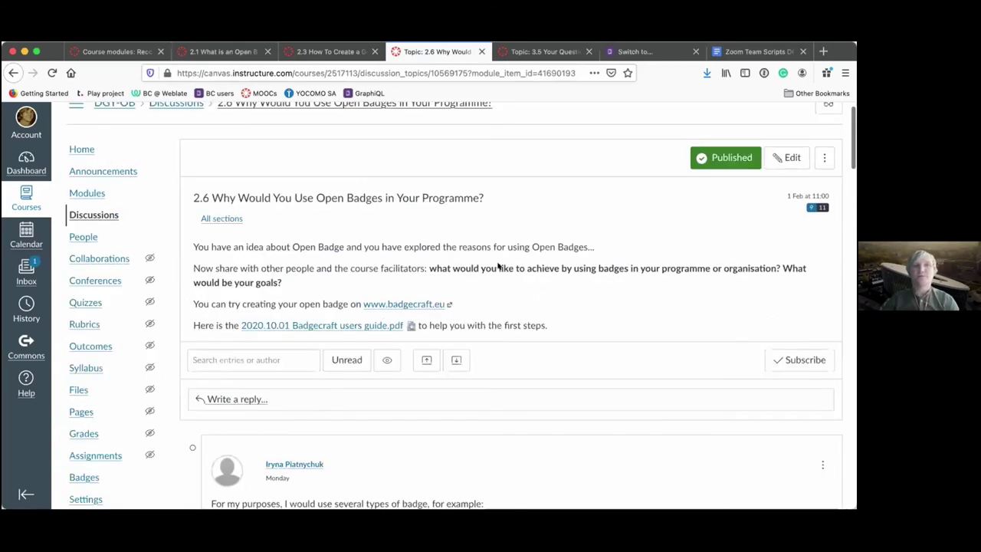
scroll(498, 266, up, 1)
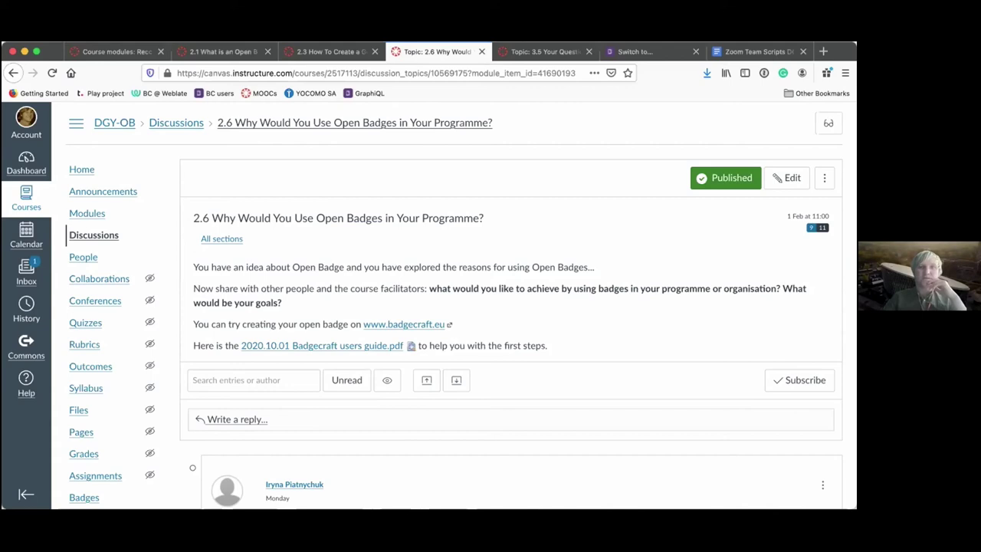
Switch to the Badgecraft site, enter Badge Wallet and view the earned badges and the quests
click(632, 52)
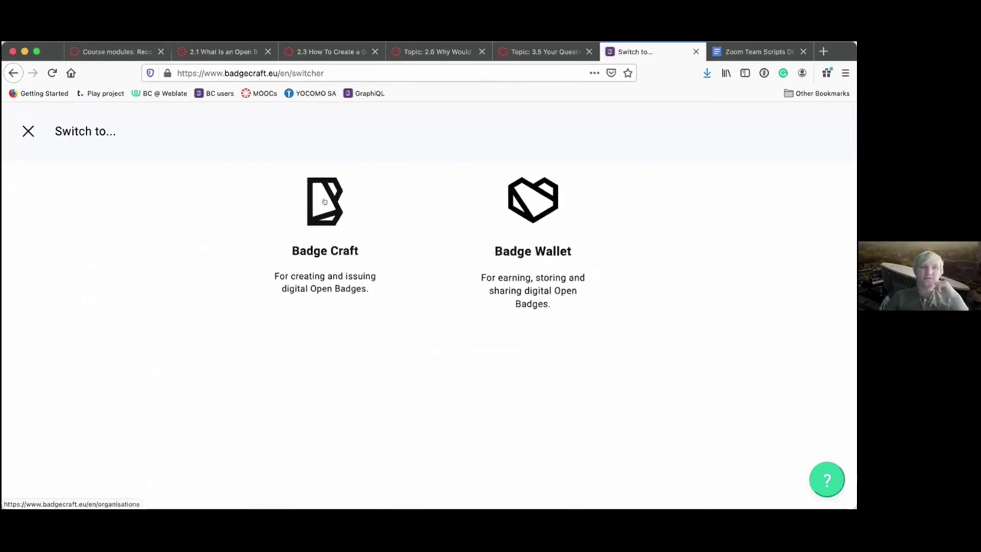
click(538, 203)
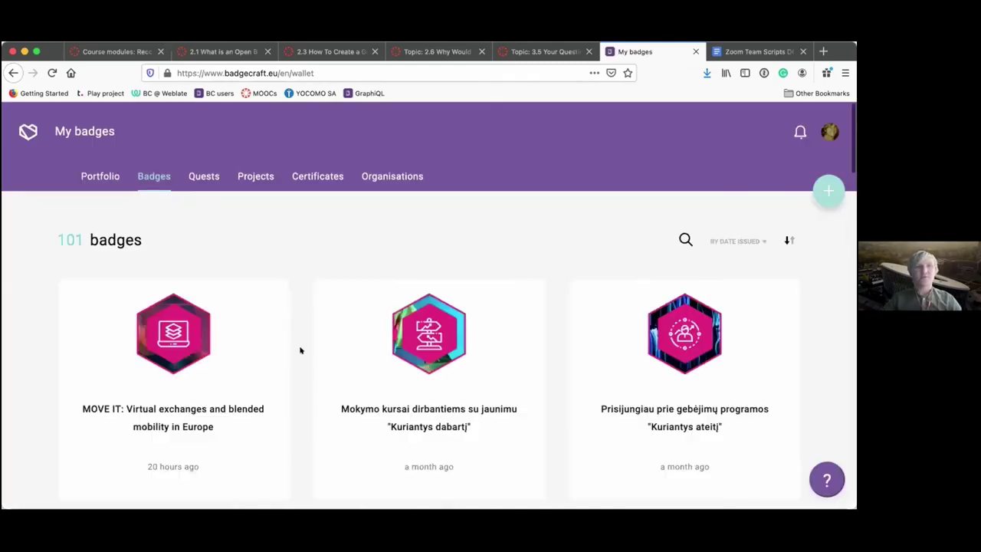
scroll(301, 350, down, 1)
scroll(202, 187, up, 1)
click(203, 177)
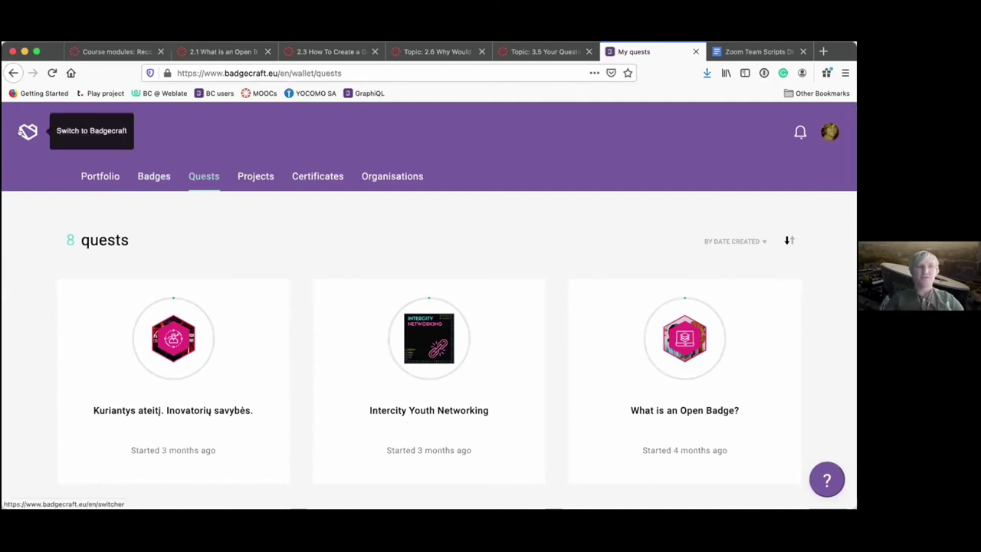
Switch from the wallet to Badge Craft, look over the organisation creation form and return to the organisation list
click(23, 131)
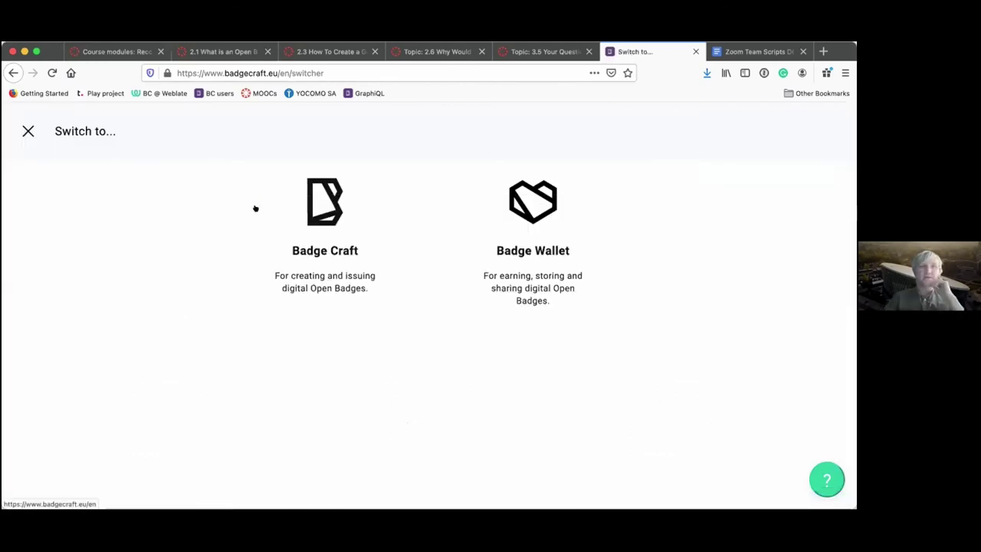
click(306, 204)
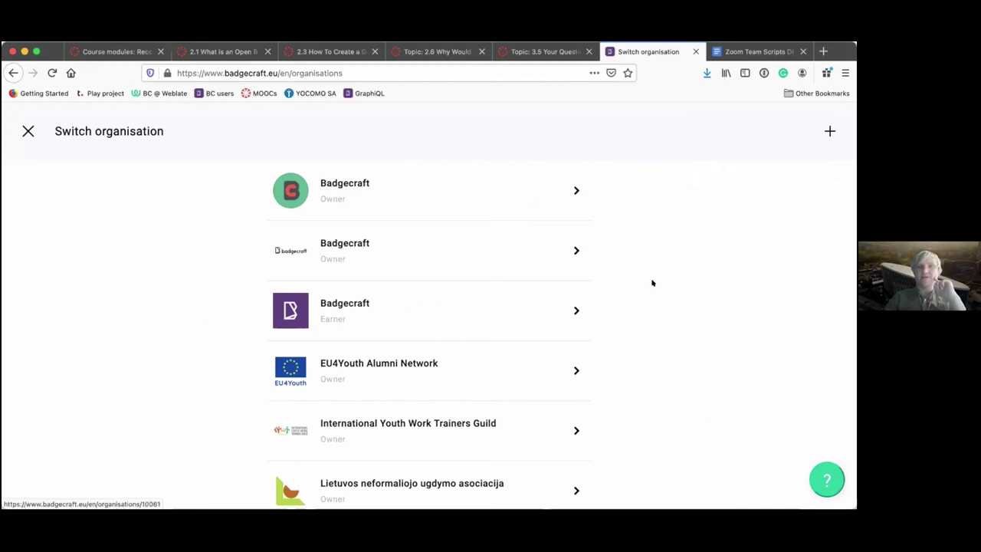
click(813, 133)
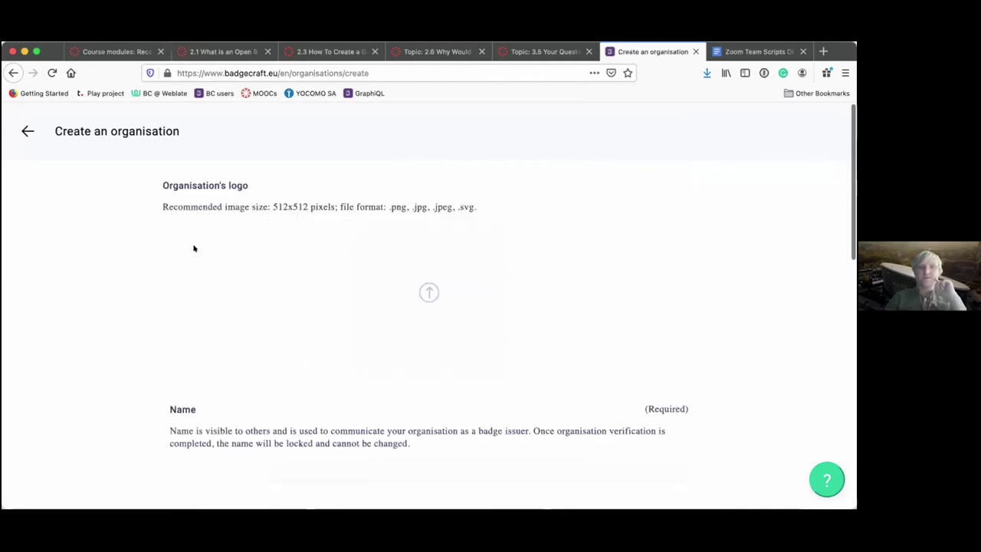
scroll(33, 317, down, 5)
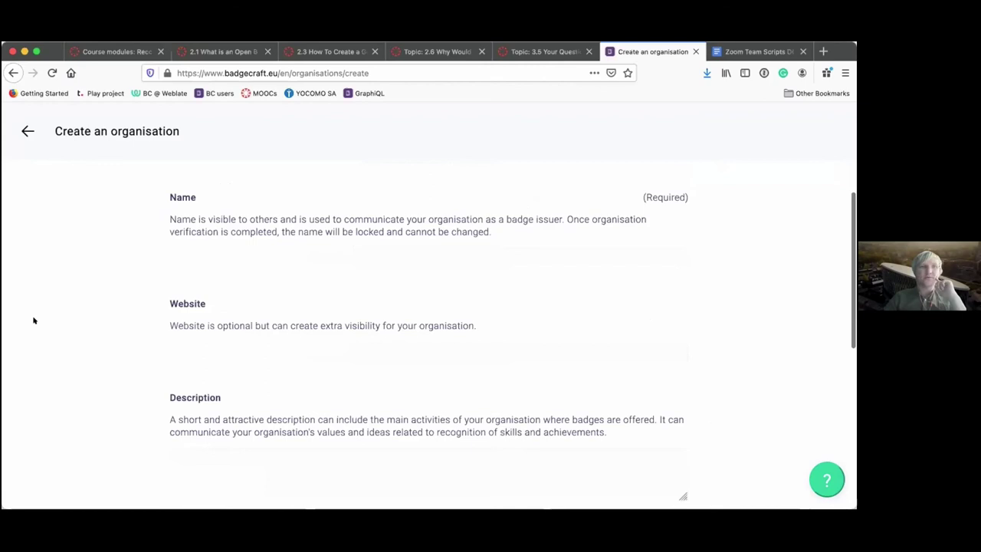
scroll(33, 317, up, 5)
click(27, 132)
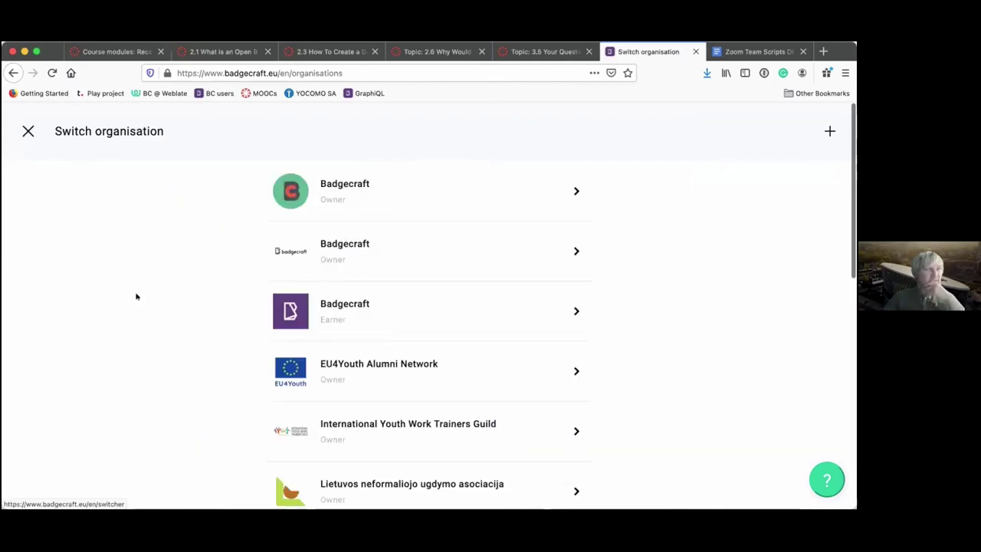
Open the Nectarus organisation, look over its project creation form and close the form without creating a project
scroll(137, 297, down, 3)
scroll(136, 295, down, 1)
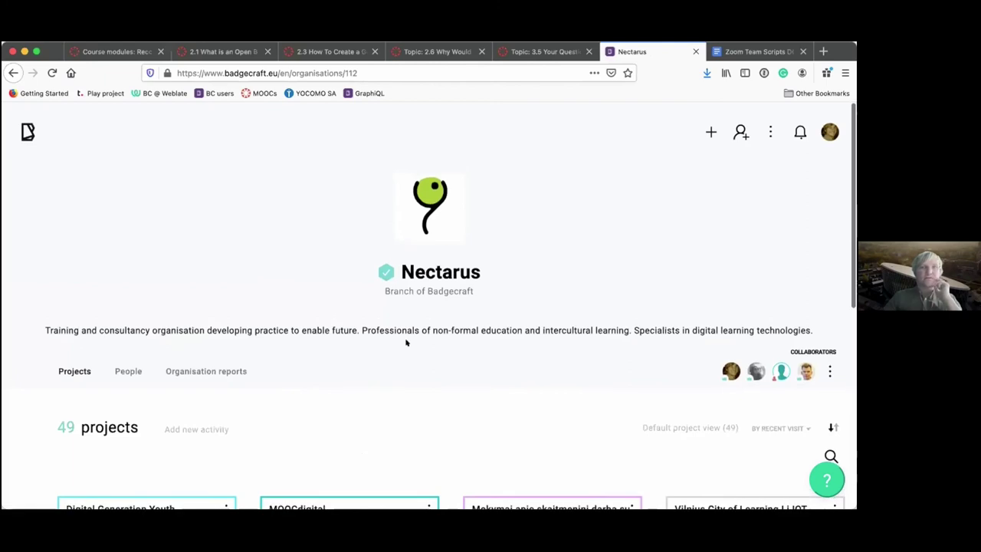
click(710, 130)
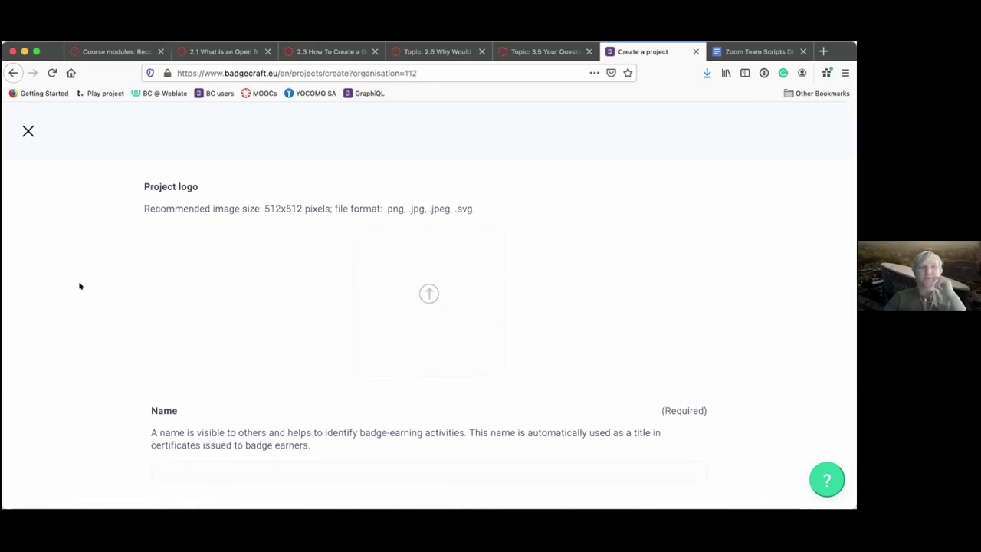
scroll(80, 285, down, 3)
click(27, 131)
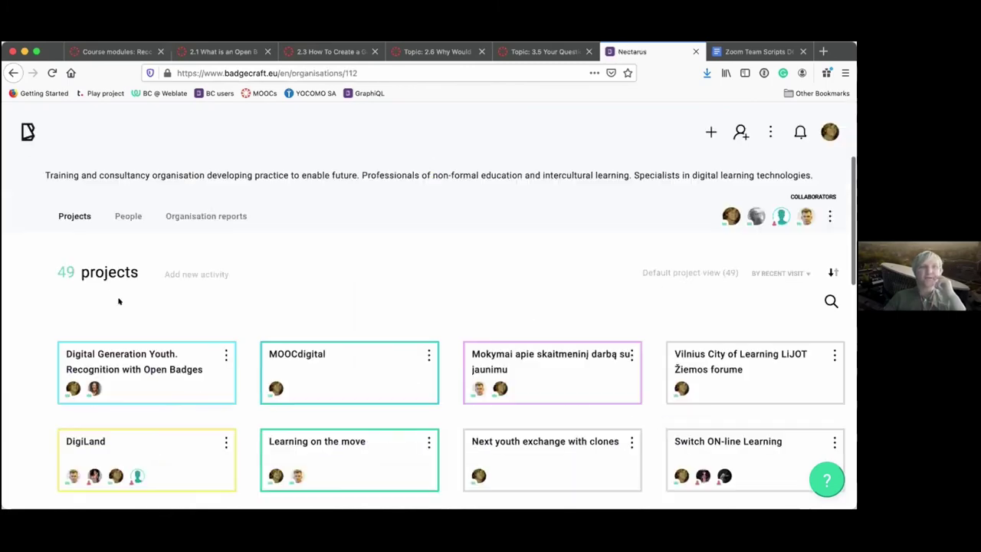
Open the DigiLand project from the Nectarus projects and examine its full badge map
scroll(151, 371, down, 2)
click(151, 371)
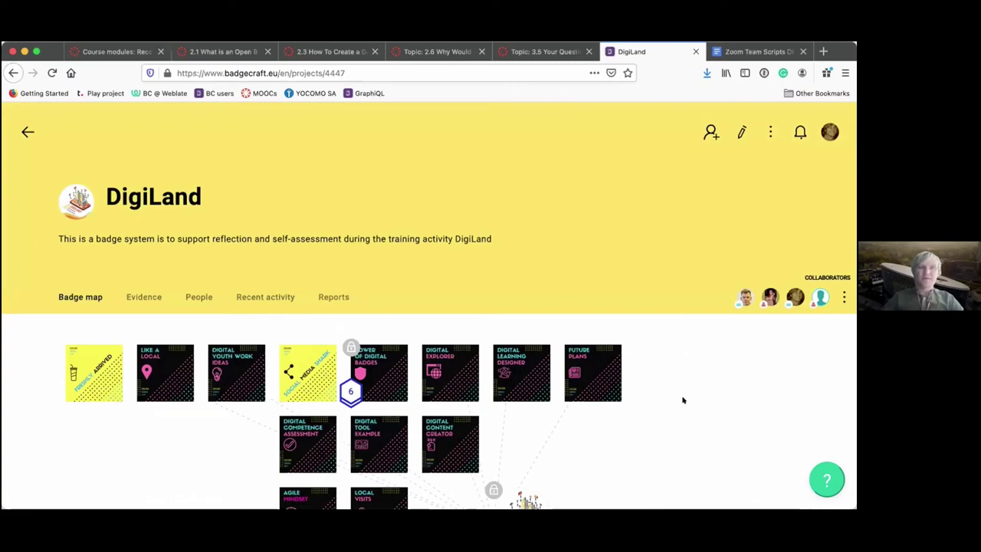
scroll(683, 399, down, 2)
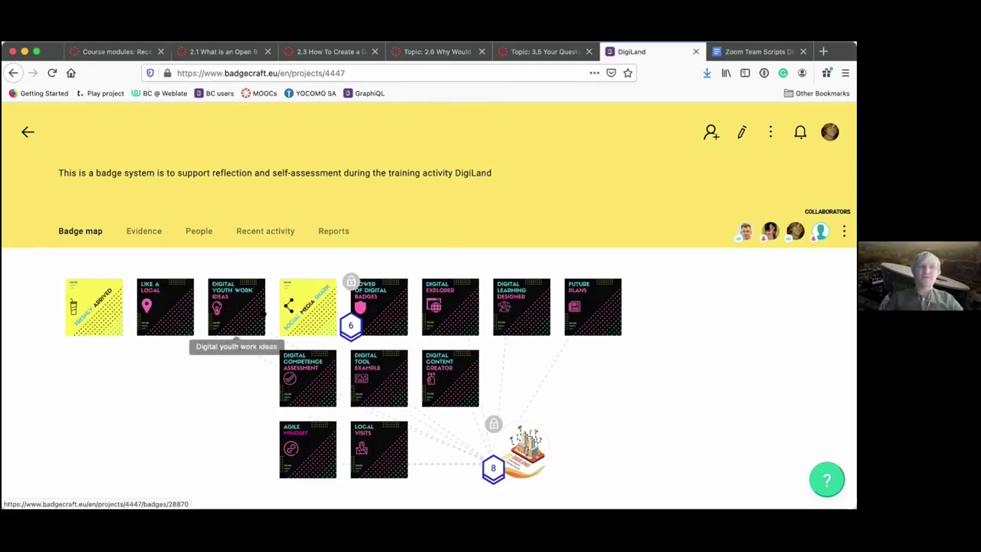
Open the Like a local (in Gyumri) badge, read its description and tasks, and return to the DigiLand project
click(171, 298)
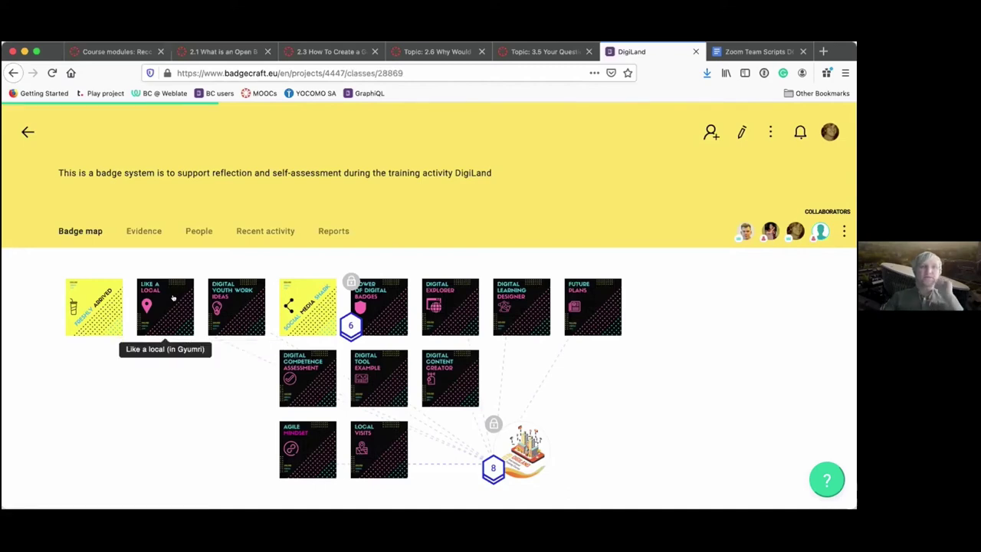
scroll(255, 402, down, 3)
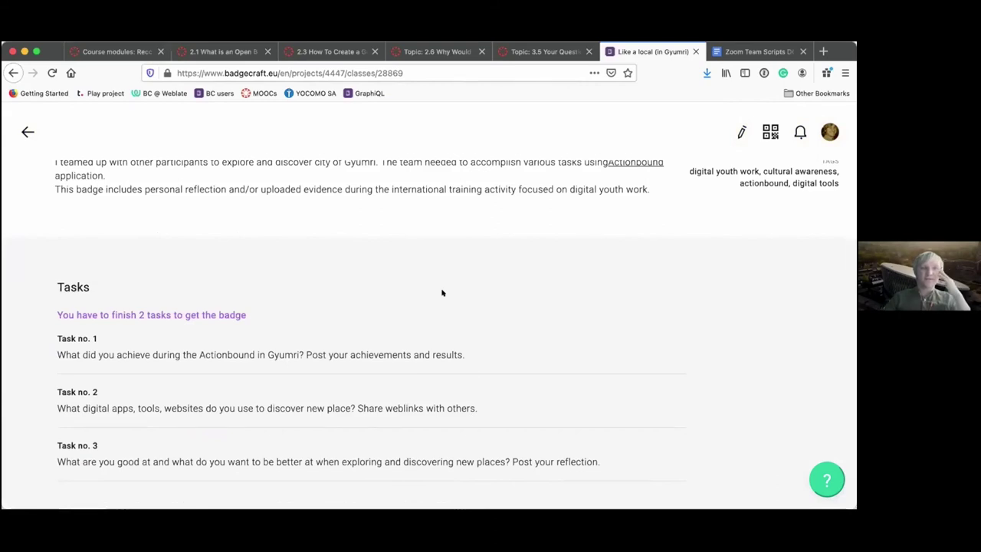
scroll(441, 293, up, 2)
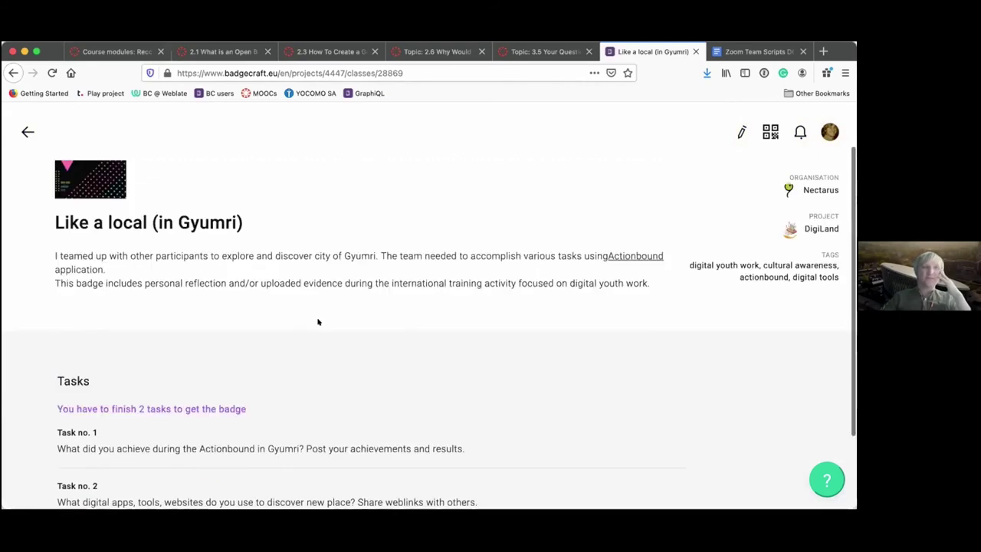
scroll(321, 369, down, 2)
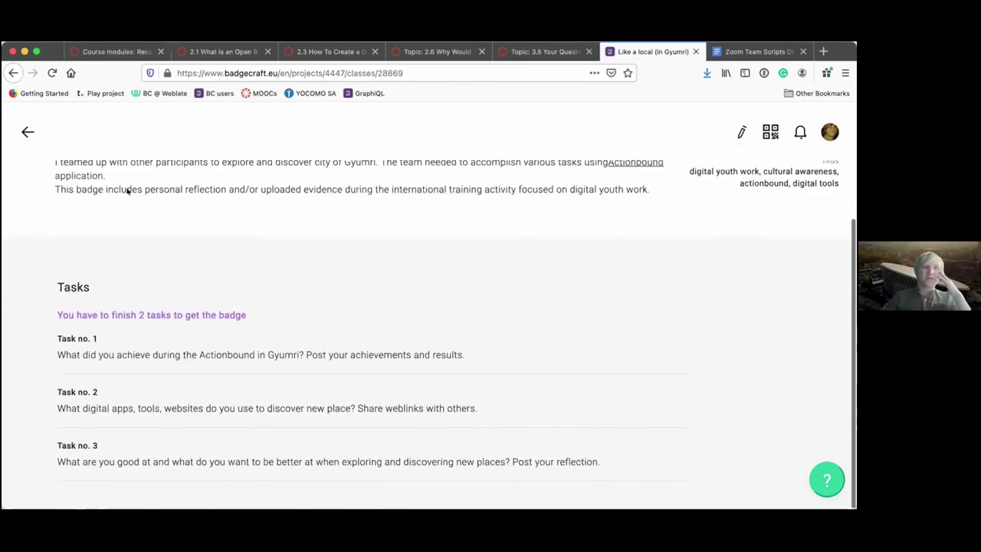
click(27, 131)
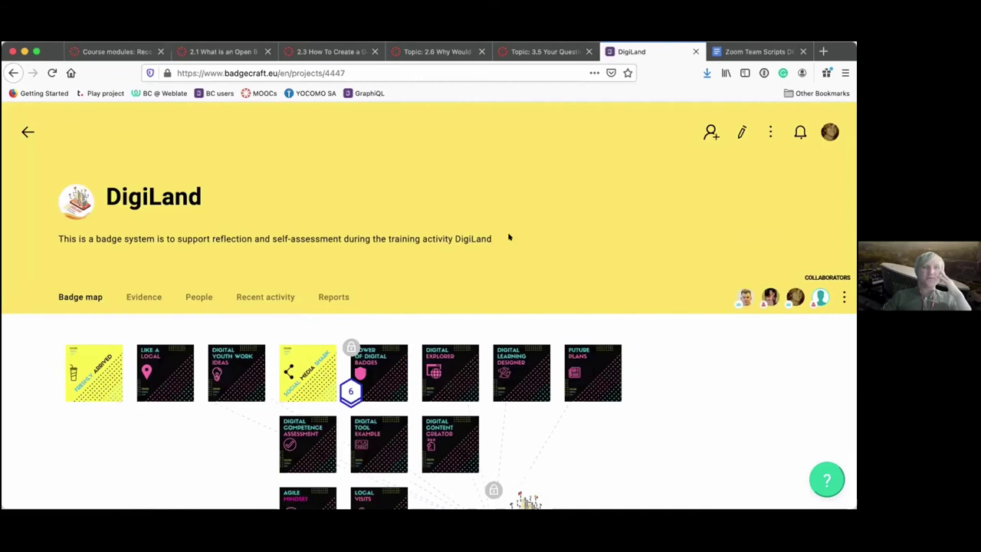
Open DigiLand for editing, start a new badge and look over the name, description and badge image fields of its creation form
click(735, 133)
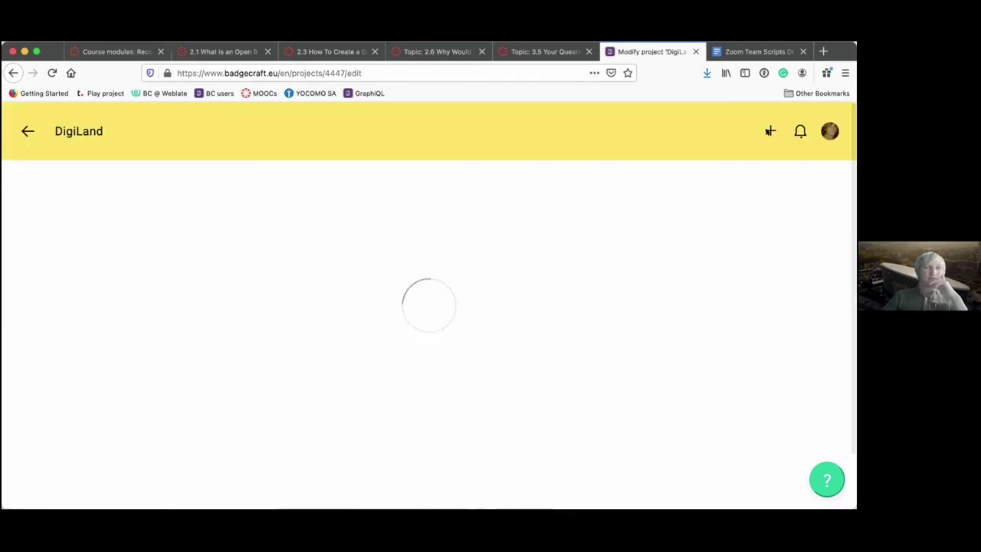
click(770, 131)
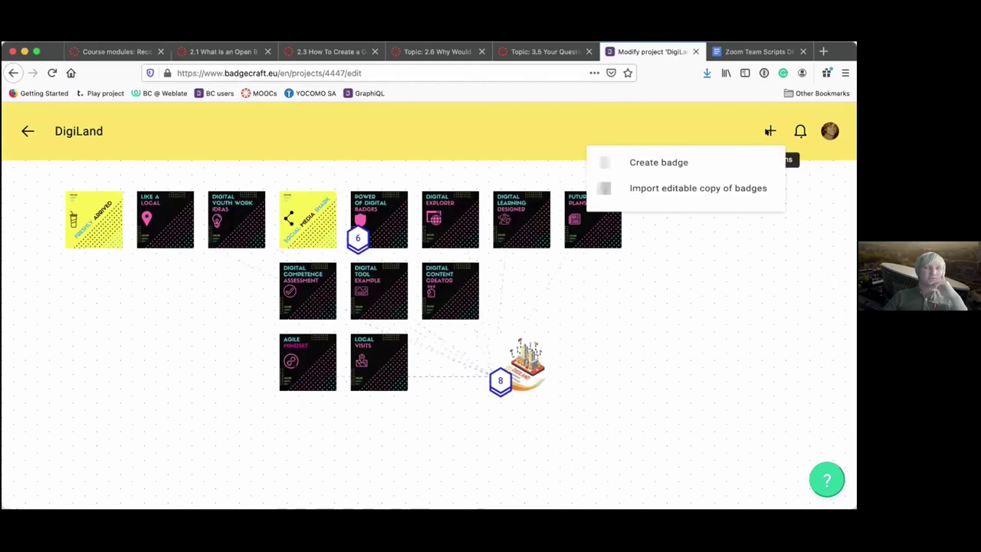
click(662, 156)
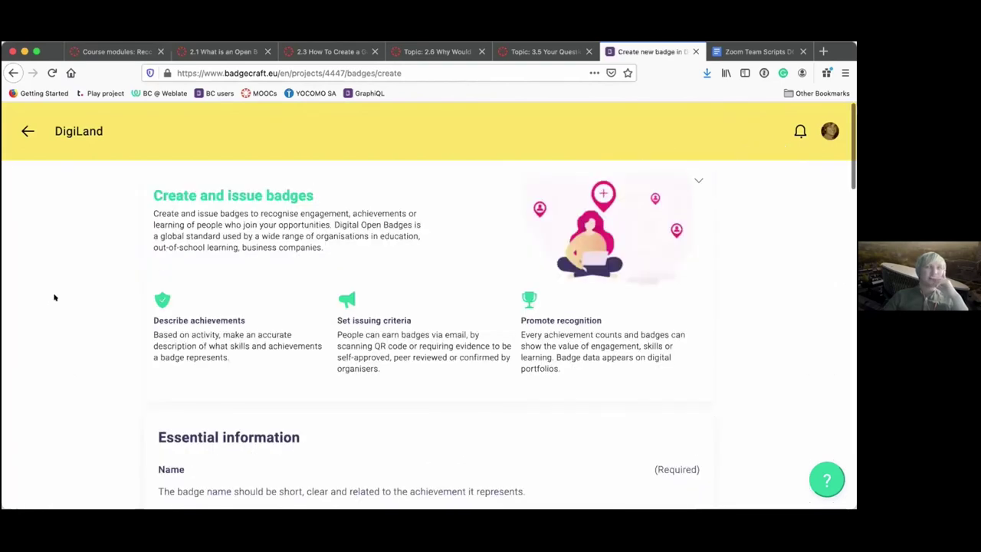
scroll(51, 303, down, 5)
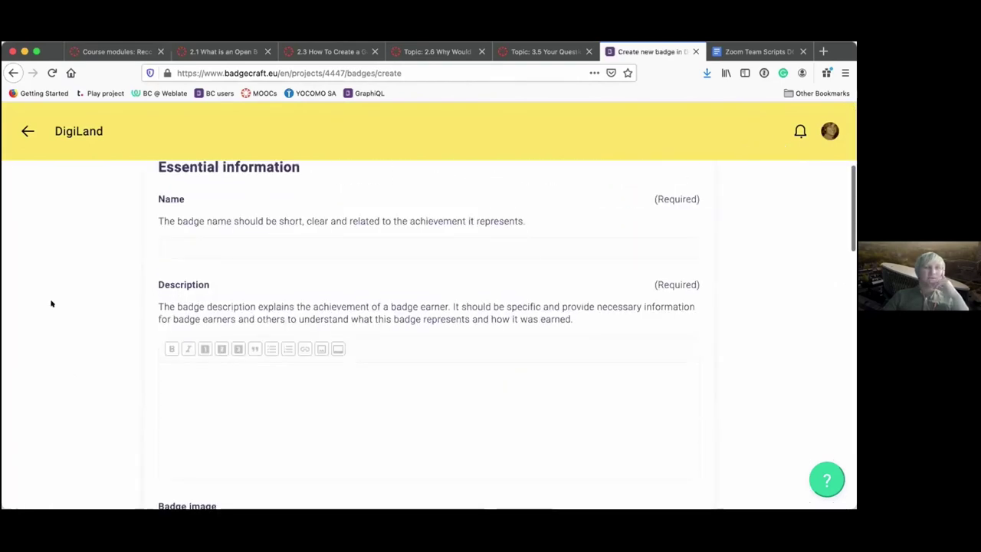
scroll(51, 303, down, 1)
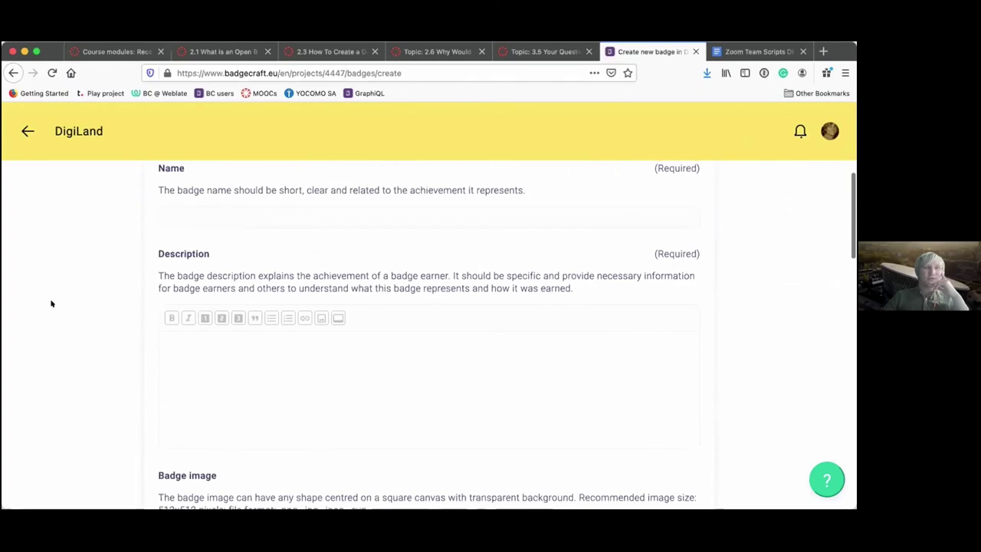
scroll(658, 199, up, 1)
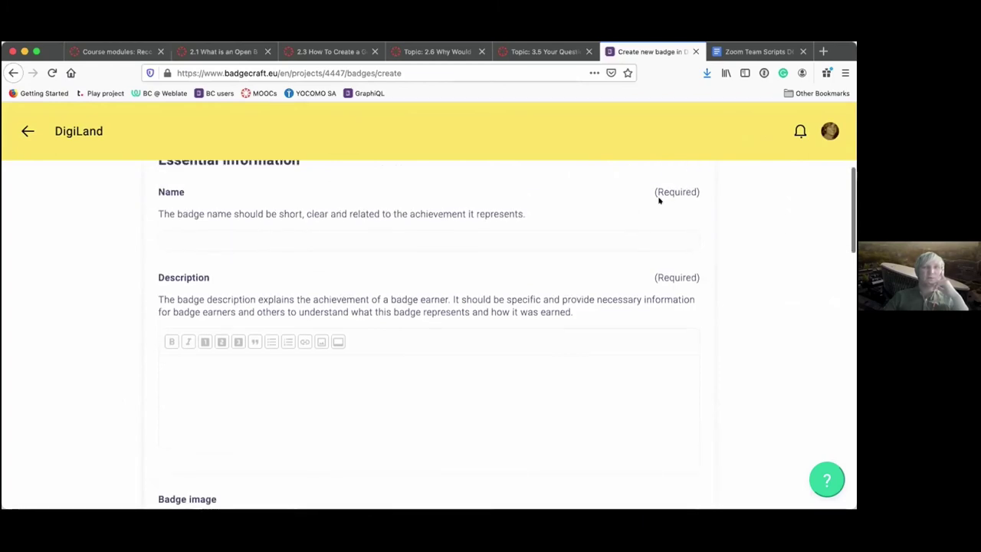
drag(655, 191, 699, 197)
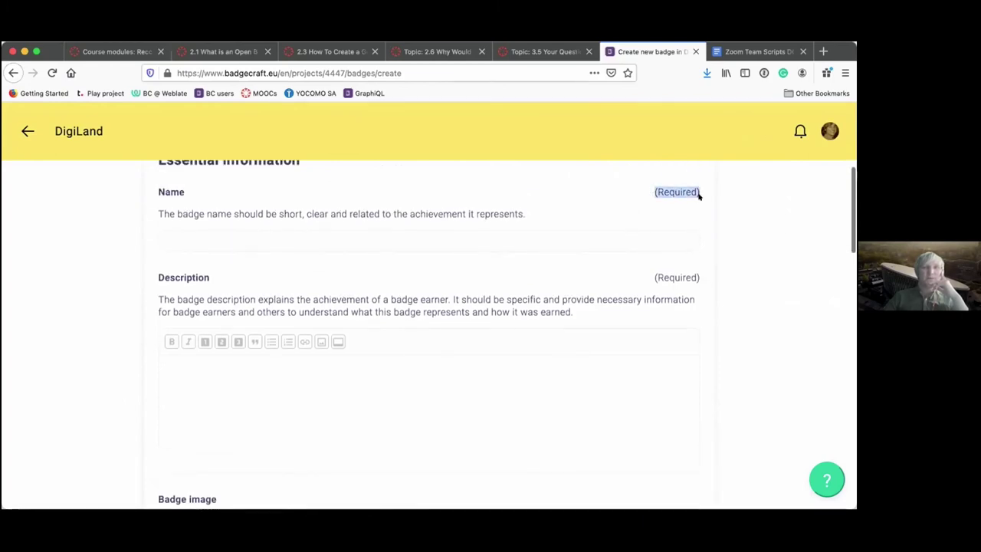
scroll(80, 388, down, 5)
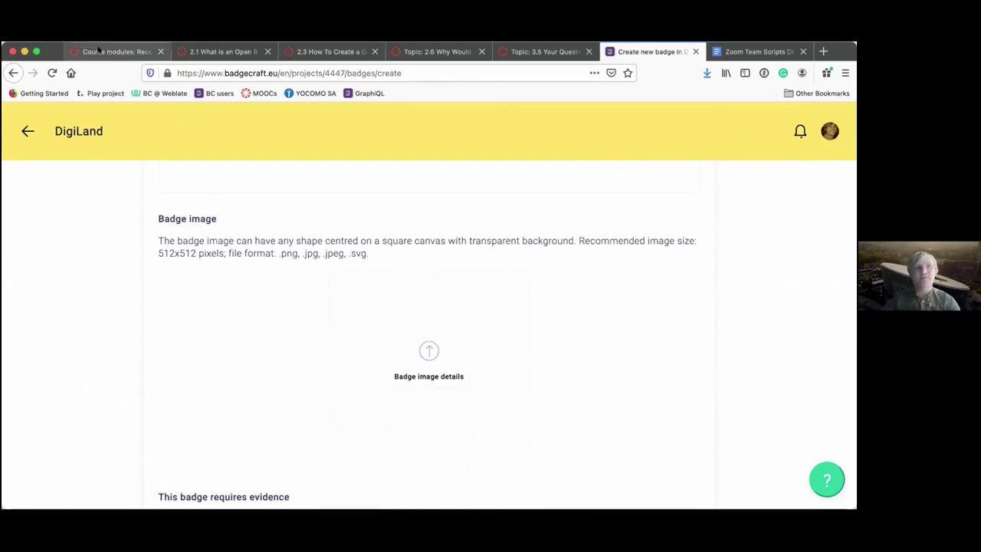
scroll(35, 390, down, 5)
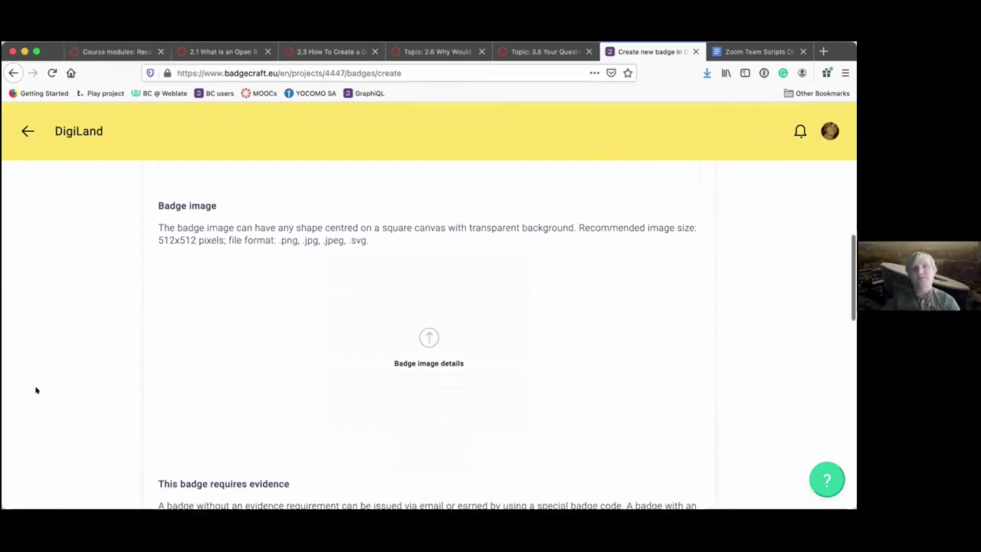
Set the new badge to require evidence
scroll(35, 390, down, 3)
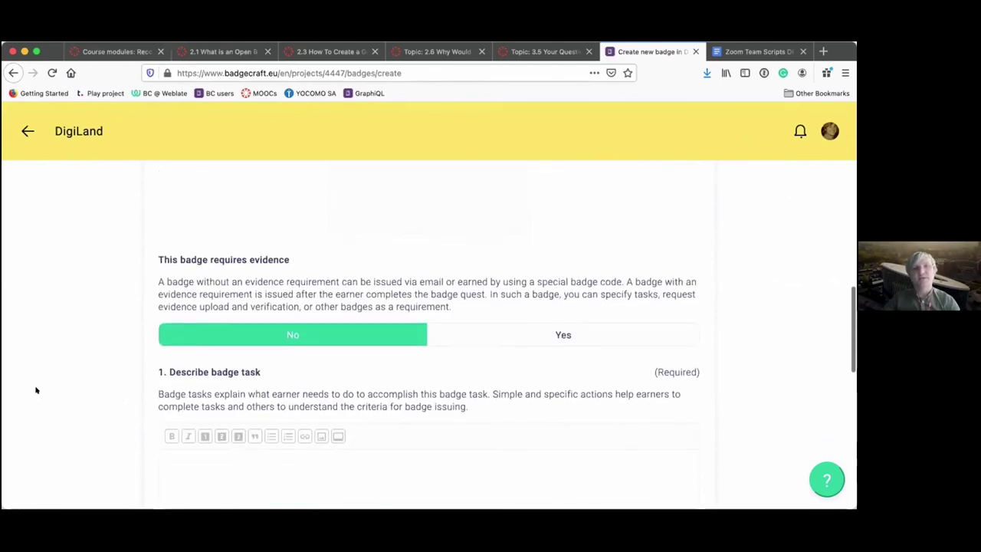
scroll(35, 390, down, 2)
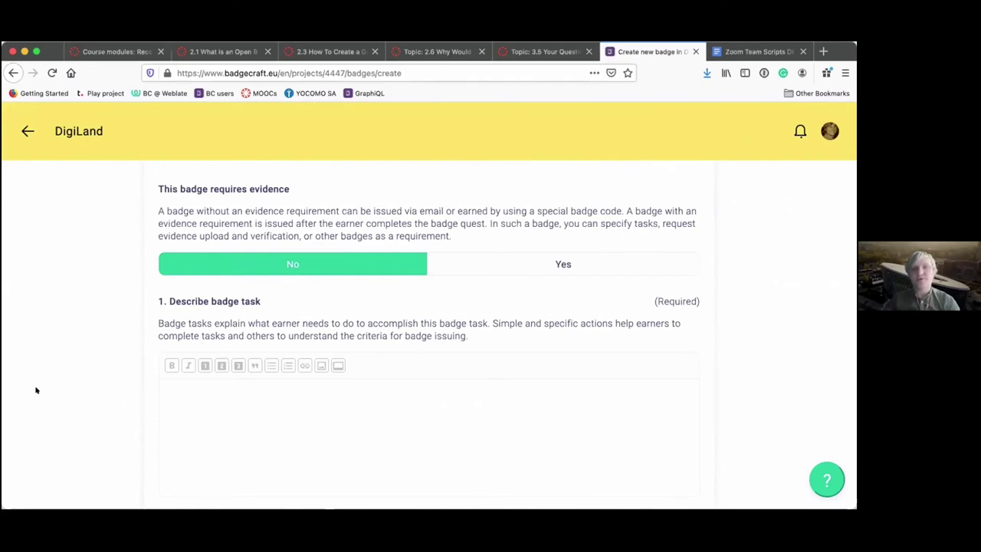
scroll(81, 409, down, 1)
click(521, 228)
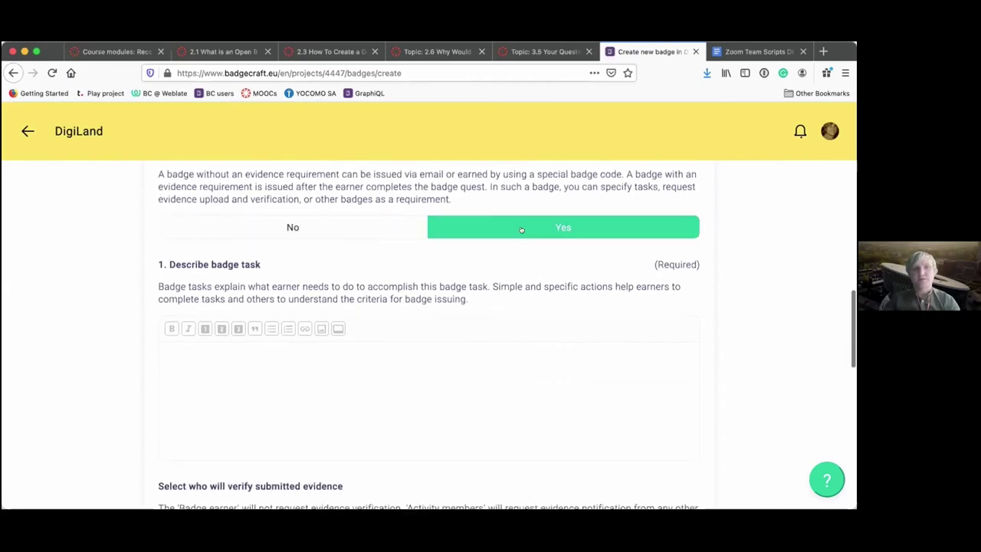
Look over the badge task and evidence verification settings and leave the form without creating the badge
scroll(42, 326, down, 1)
click(159, 347)
scroll(230, 393, down, 3)
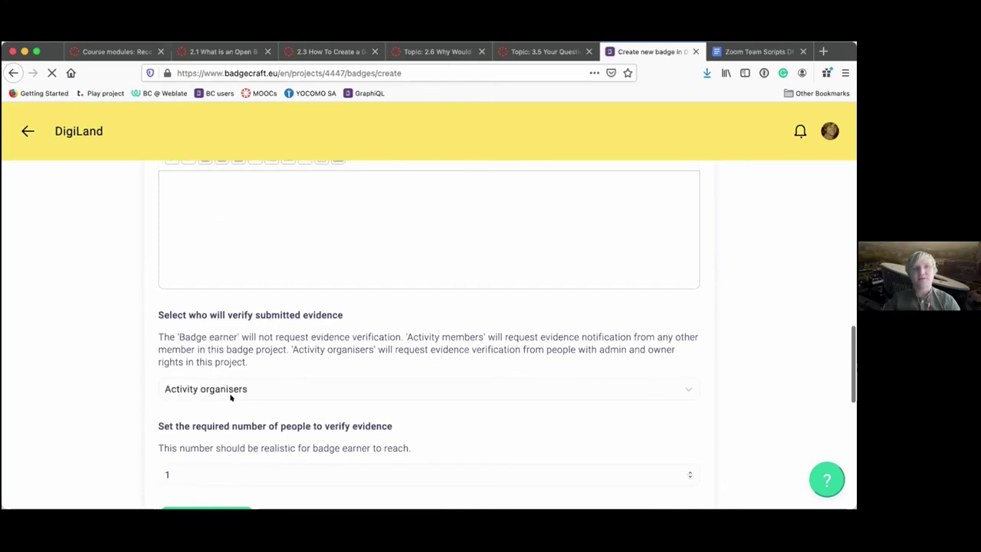
scroll(226, 409, down, 2)
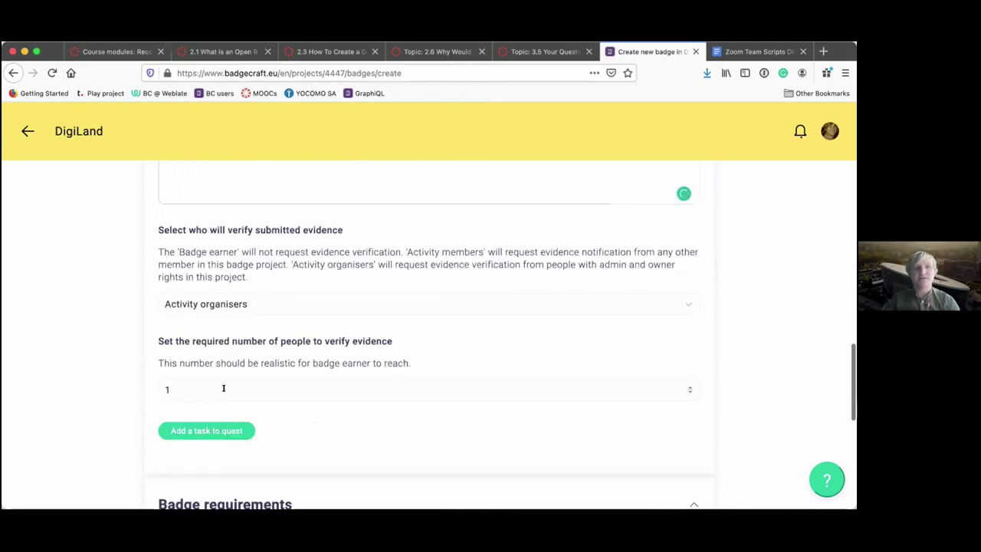
click(146, 389)
scroll(79, 400, down, 5)
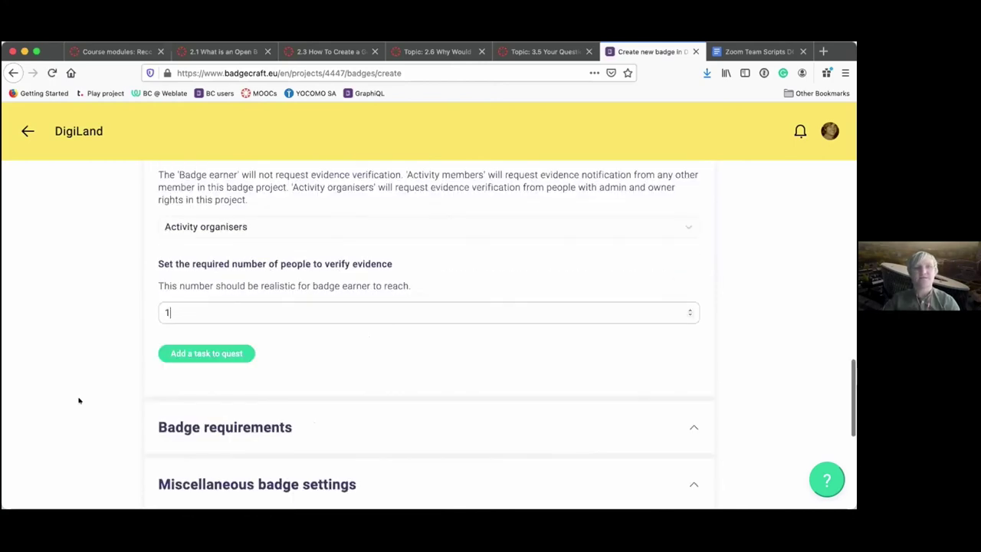
scroll(78, 400, up, 15)
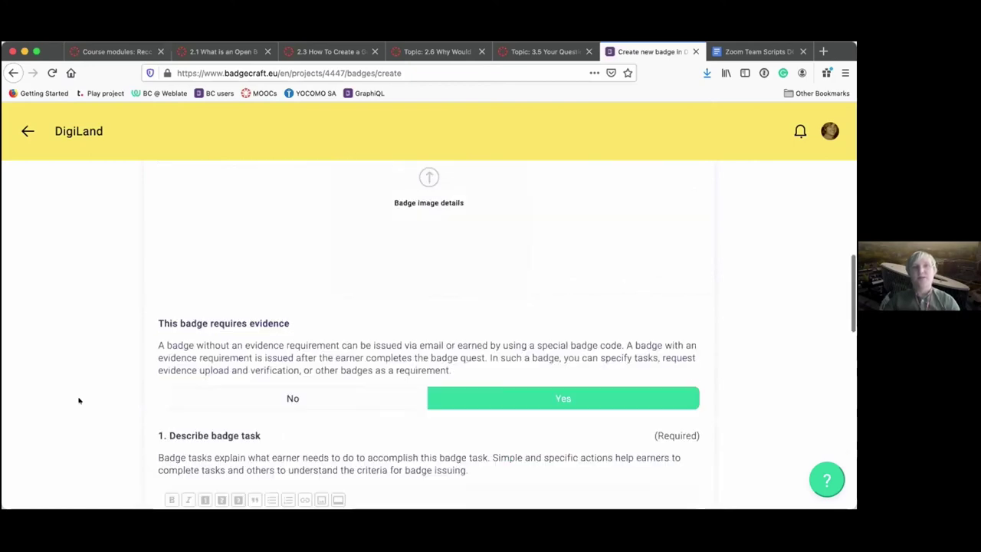
click(19, 133)
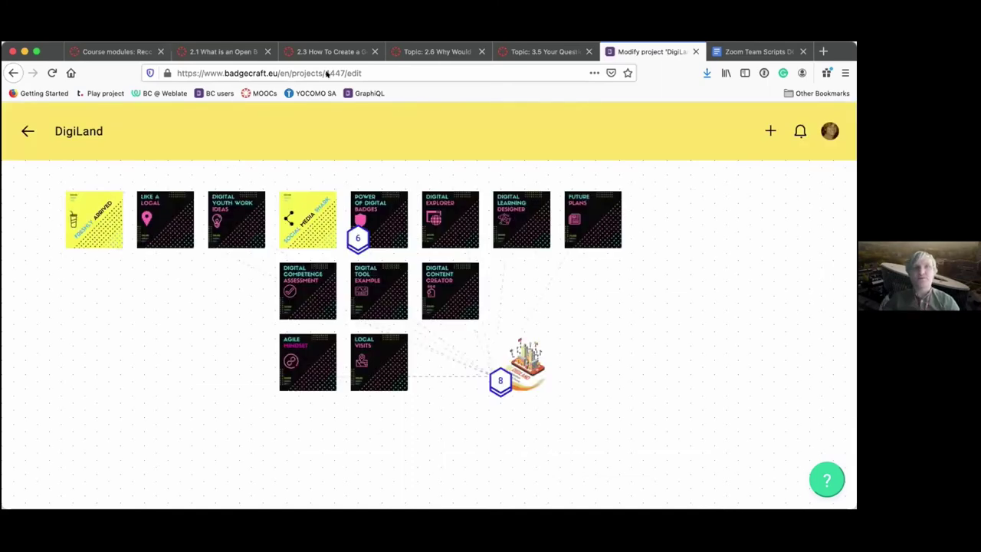
Switch to the Canvas course modules, look over the Open Badges modules and return to the DigiLand project in Badgecraft
click(112, 52)
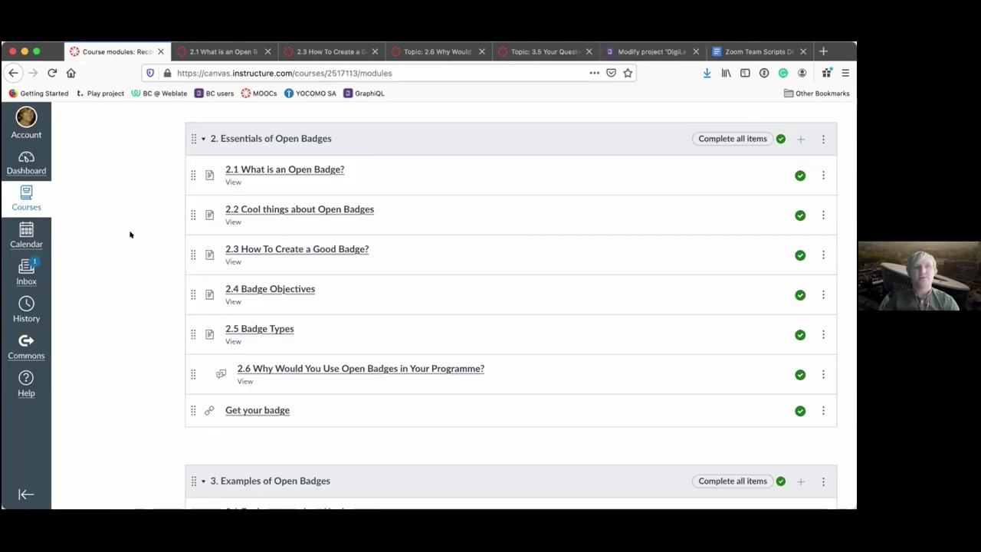
scroll(131, 235, up, 5)
scroll(130, 235, down, 3)
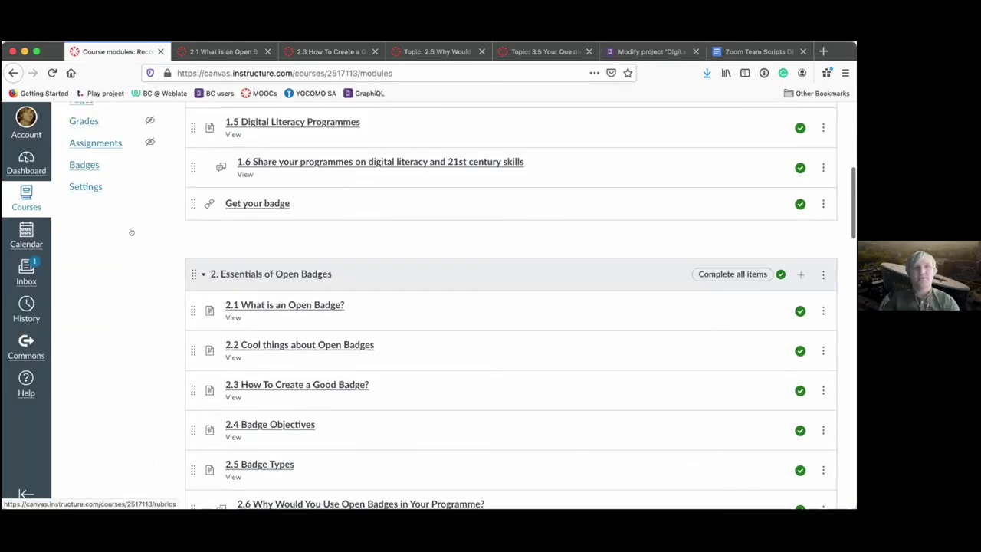
scroll(130, 232, down, 5)
scroll(131, 232, up, 2)
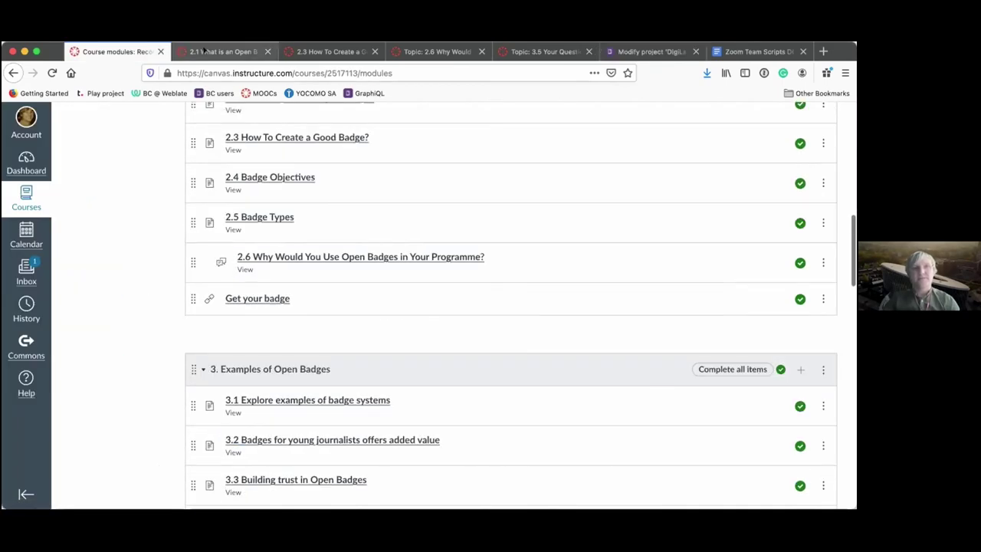
click(205, 50)
click(647, 52)
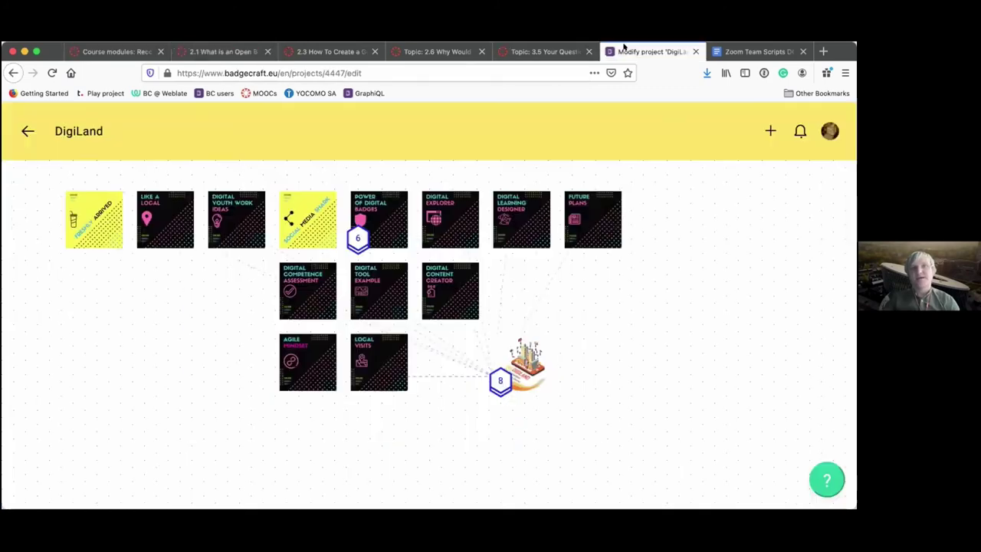